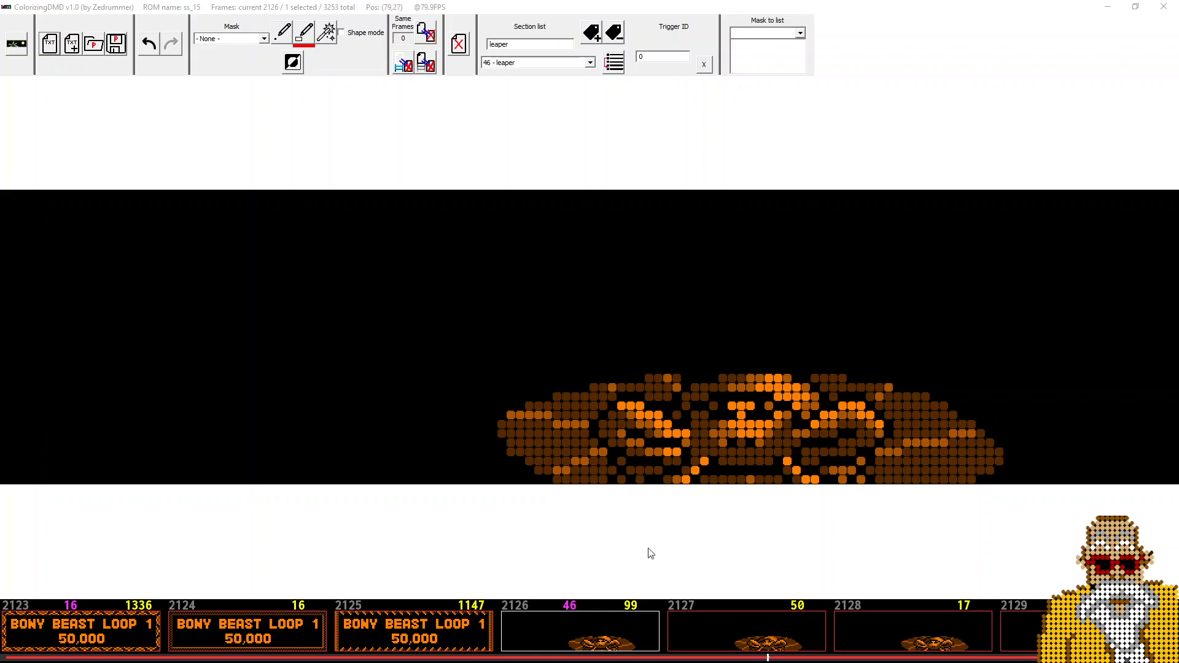
# Step forward through the leaper animation in the original frames, from frame 2127 to frame 2137, examining how the creature emerges.
pyautogui.click(746, 632)
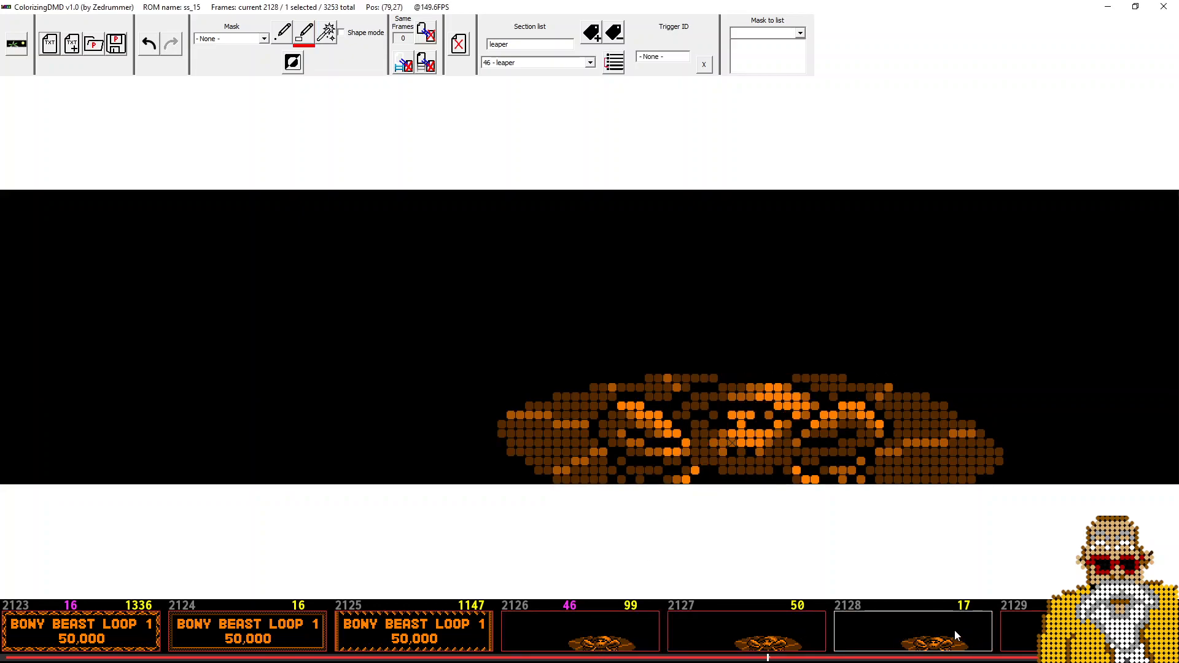
pyautogui.click(866, 638)
pyautogui.click(927, 637)
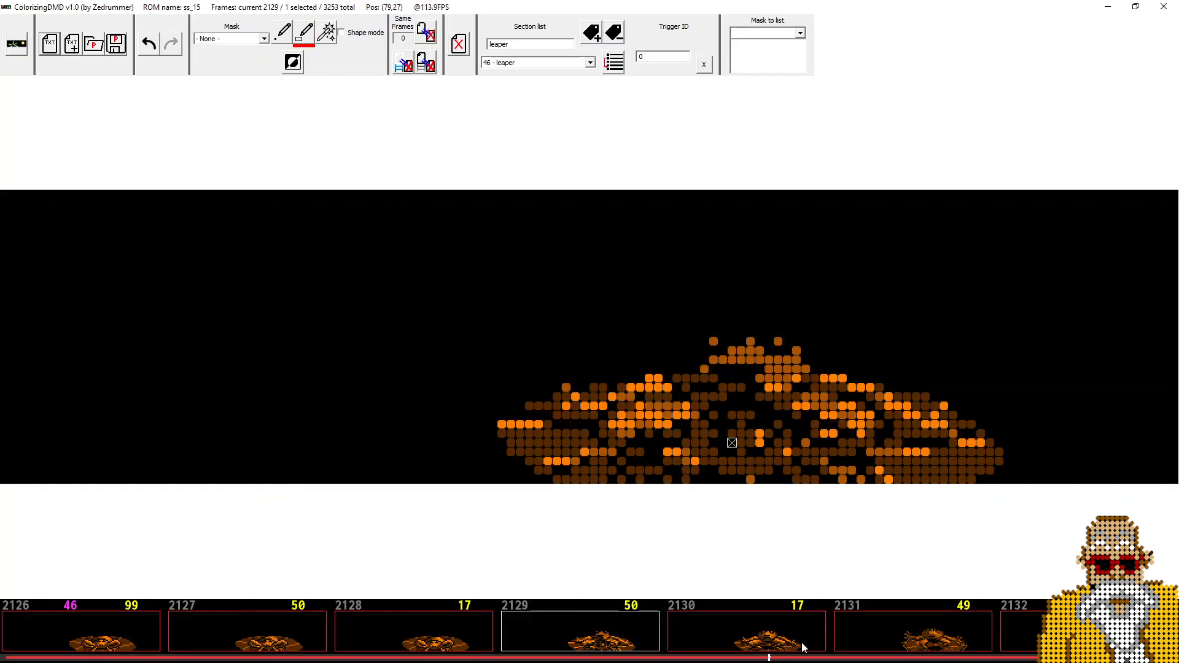
pyautogui.click(731, 642)
pyautogui.click(898, 635)
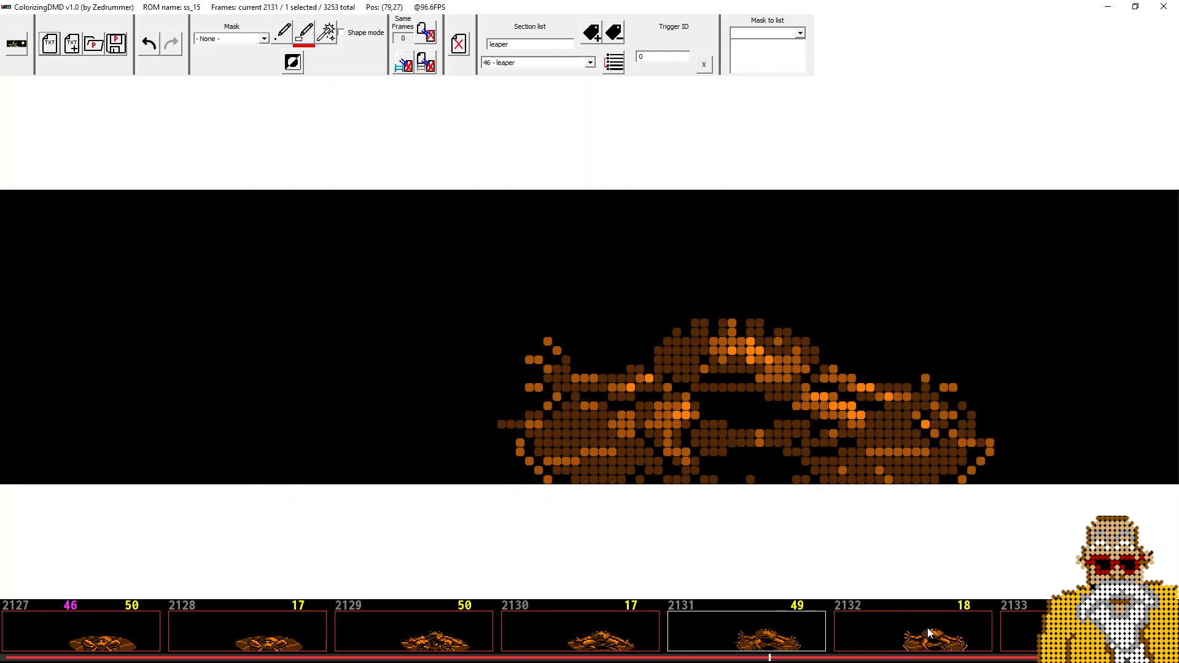
pyautogui.click(857, 630)
pyautogui.click(901, 630)
pyautogui.click(911, 639)
pyautogui.click(912, 640)
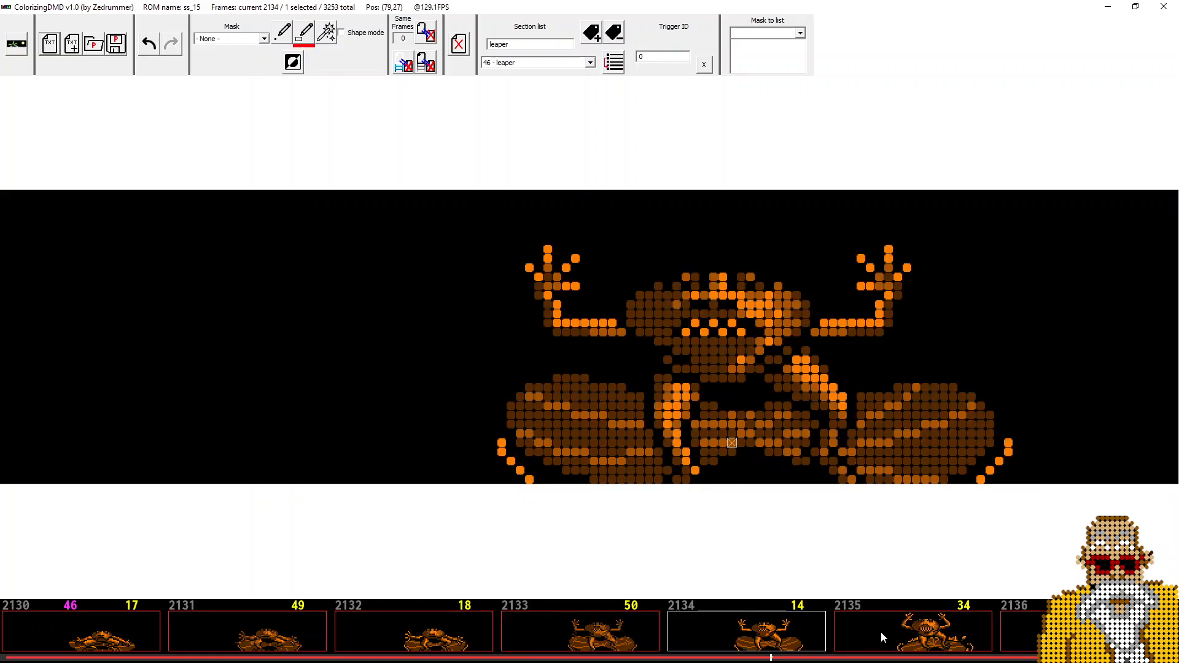
pyautogui.click(880, 631)
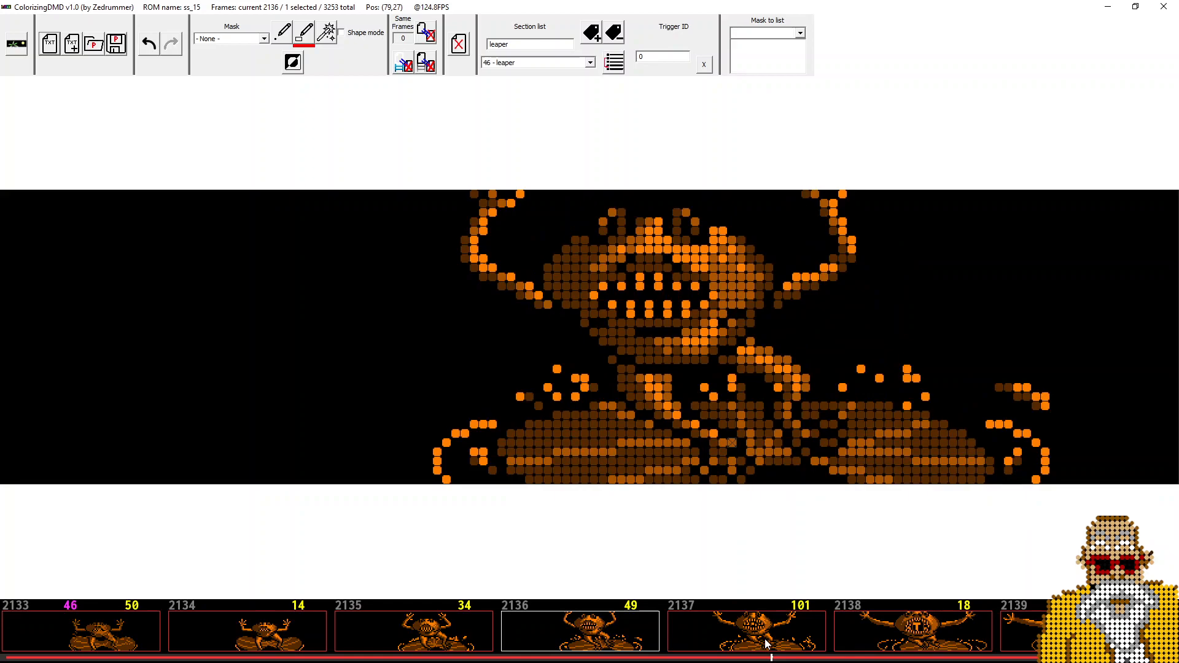
pyautogui.click(807, 632)
# Step back through the leaper animation from frame 2136 to its first frame, 2126, examining what changes between frames.
pyautogui.click(621, 629)
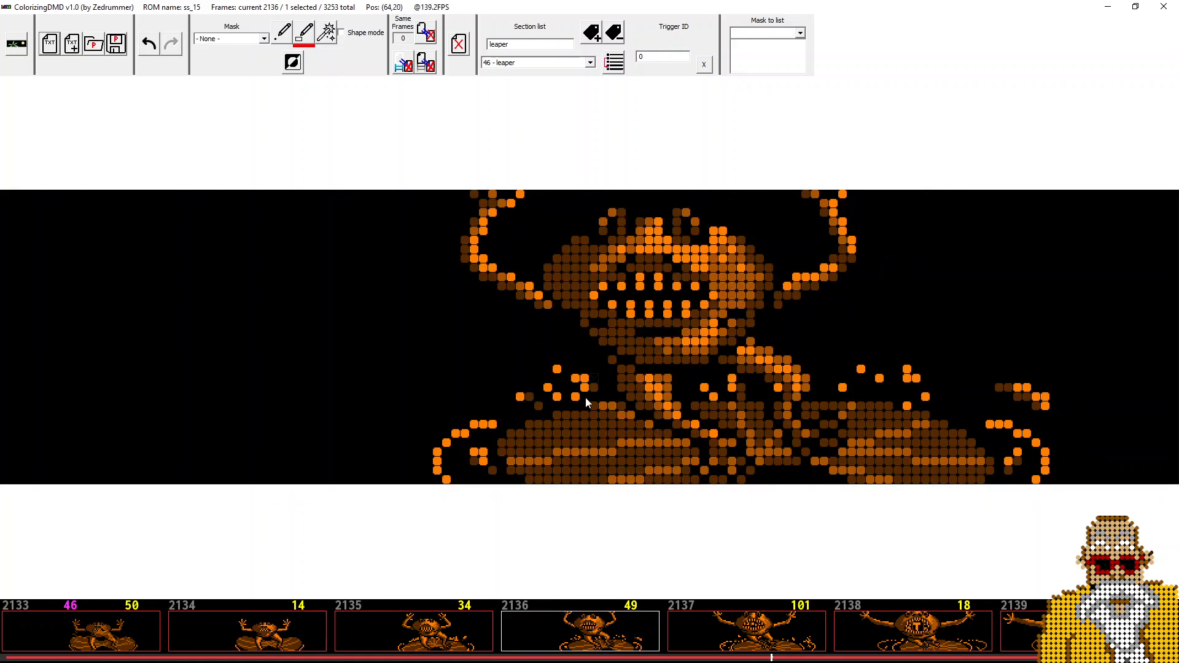
pyautogui.click(446, 635)
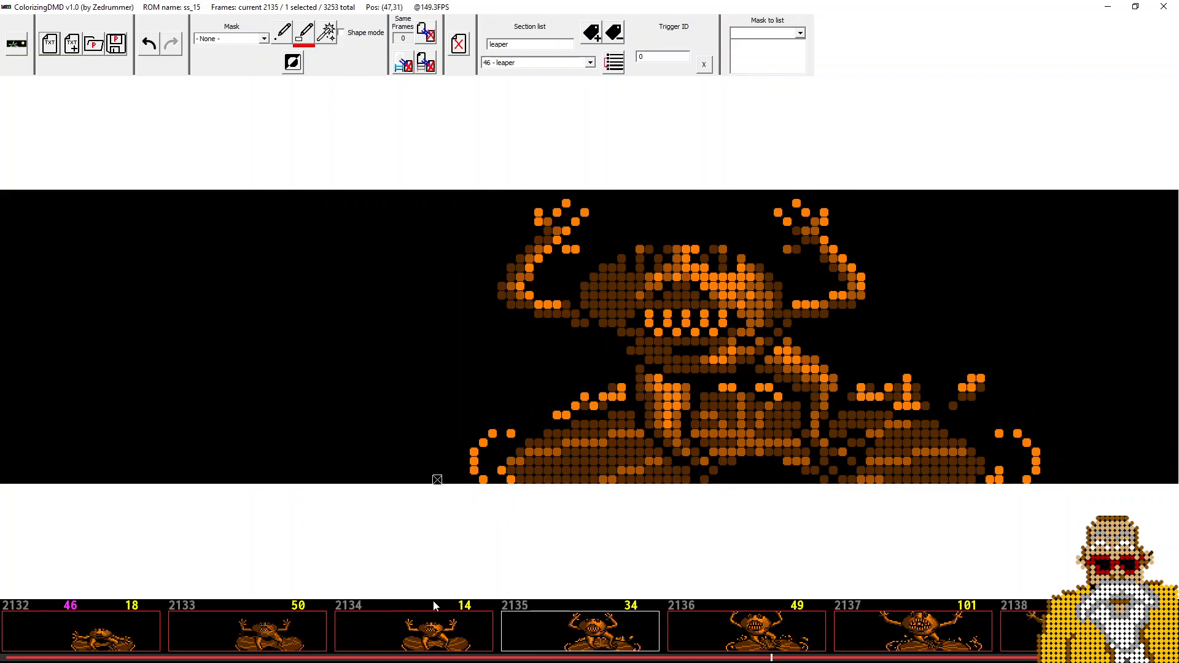
pyautogui.click(462, 617)
pyautogui.scroll(1, 621, 488)
pyautogui.scroll(1, 503, 619)
pyautogui.click(503, 621)
pyautogui.click(384, 634)
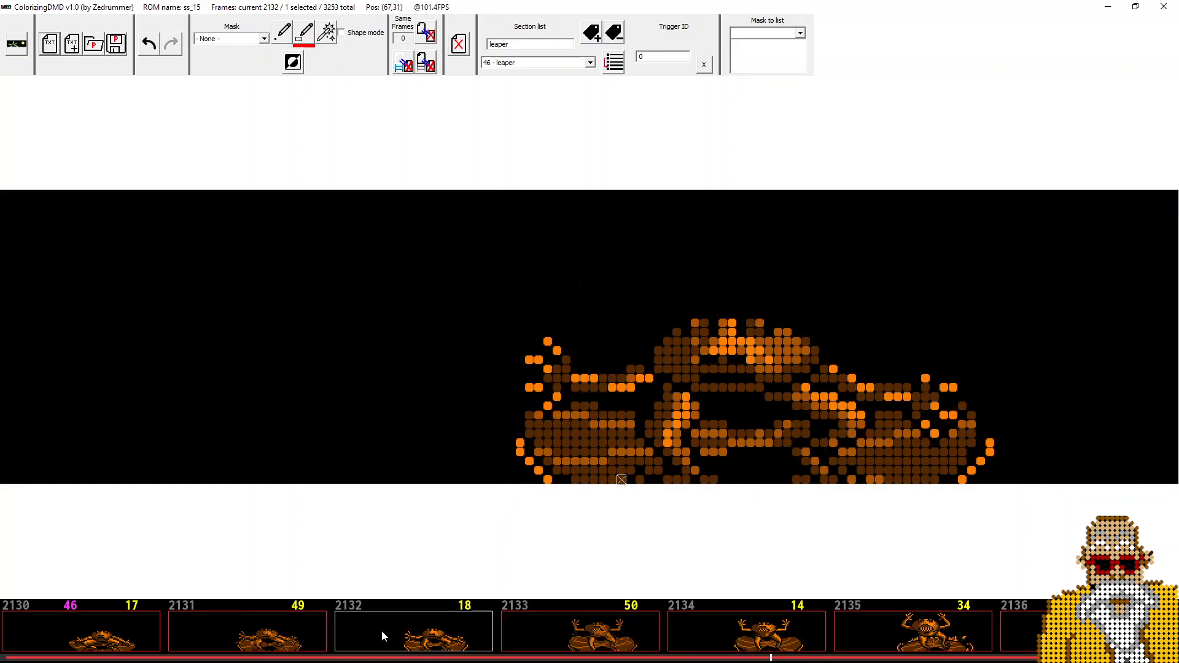
pyautogui.click(311, 633)
pyautogui.scroll(1, 400, 620)
pyautogui.scroll(1, 381, 651)
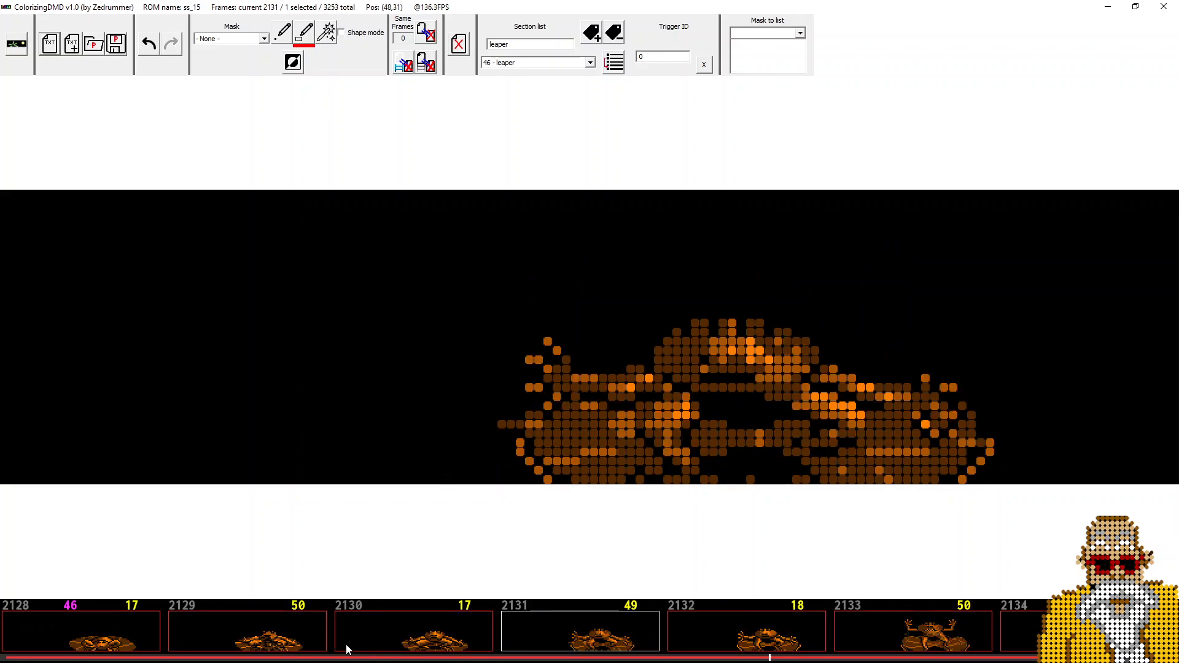
pyautogui.click(310, 633)
pyautogui.scroll(2, 408, 585)
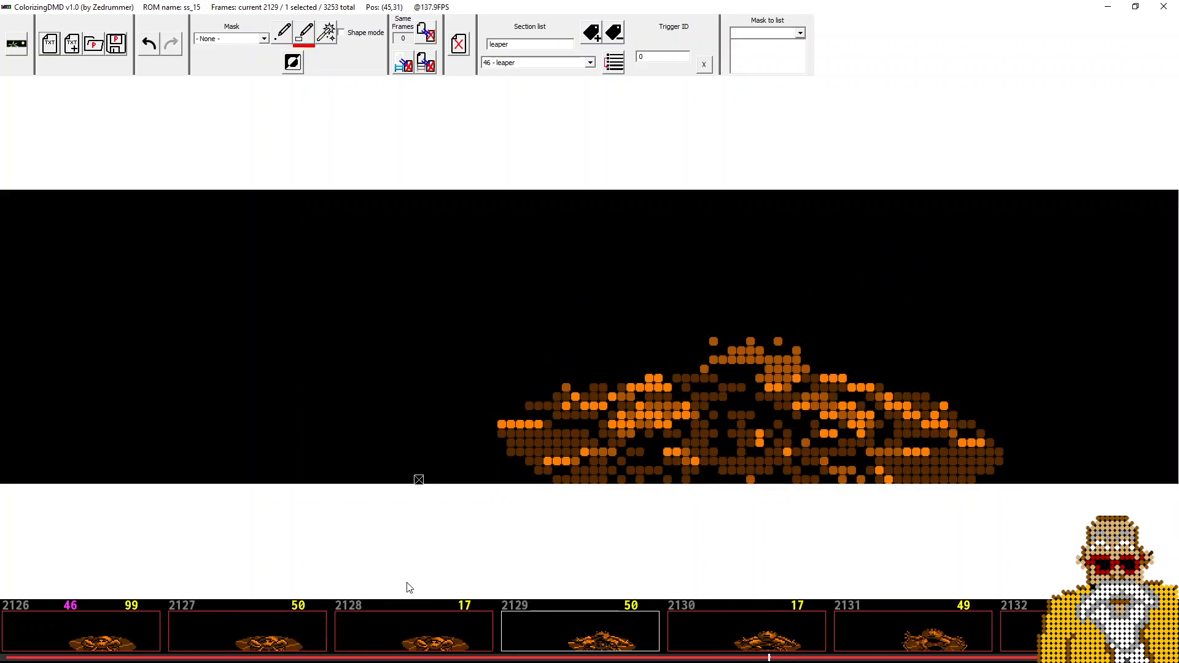
pyautogui.click(307, 642)
pyautogui.scroll(1, 491, 527)
pyautogui.scroll(1, 429, 615)
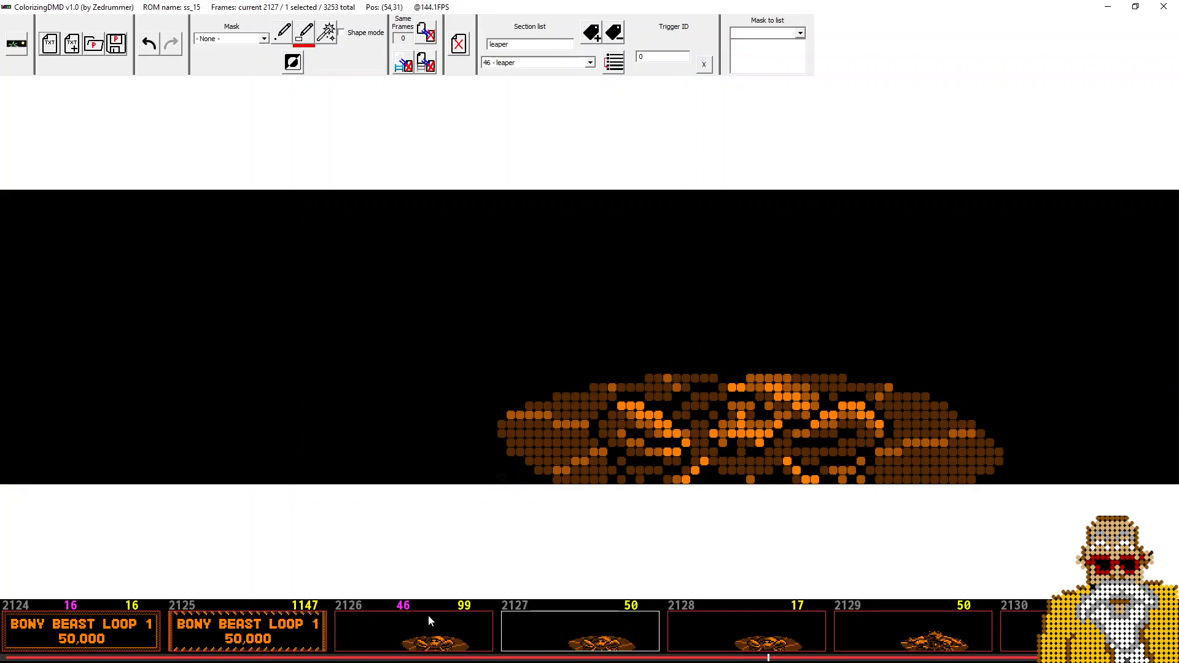
pyautogui.click(448, 621)
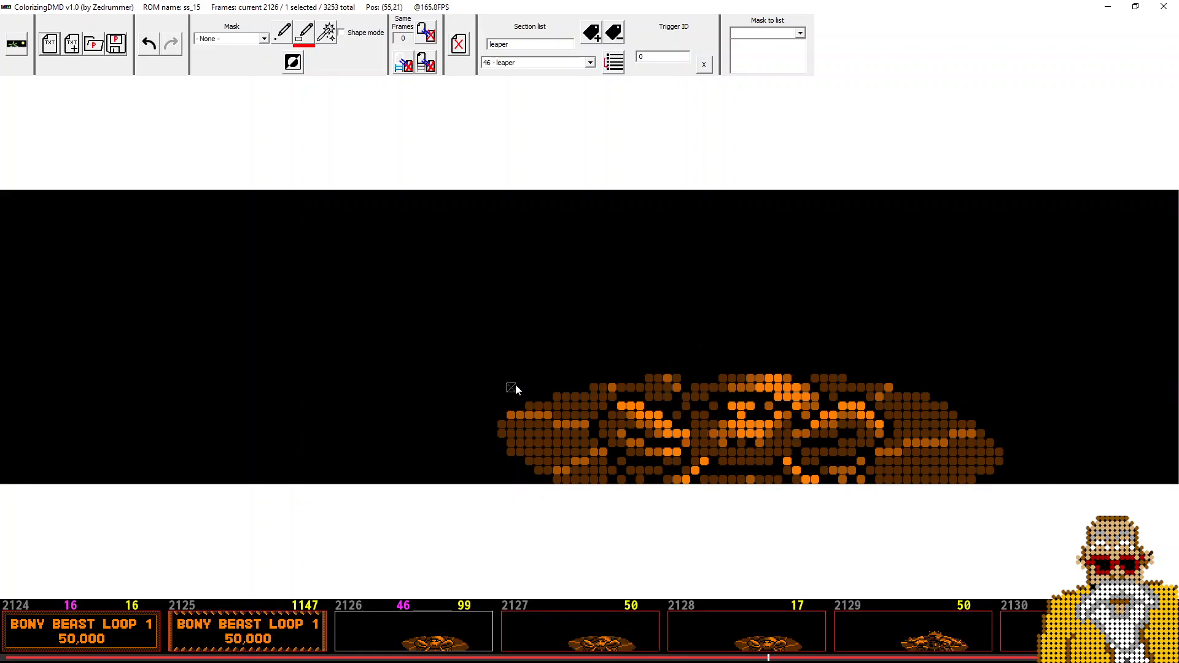
pyautogui.scroll(1, 403, 629)
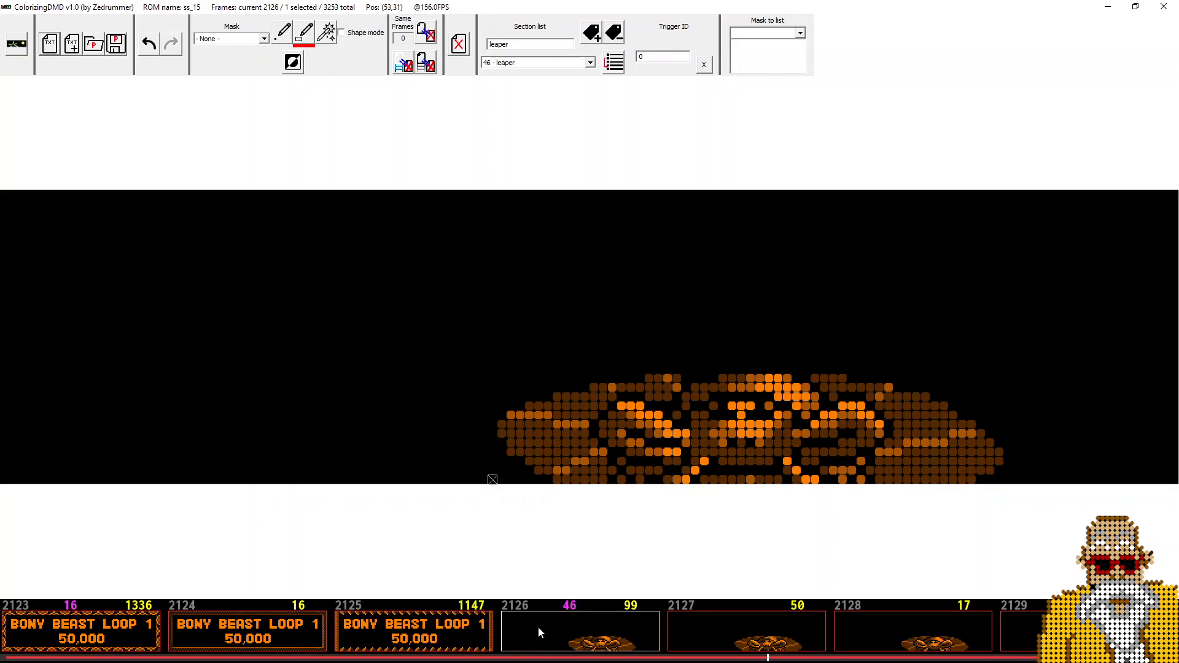
# On frame 2125, choose mask 21 and cover the full score line and the loop number after "BONY BEAST LOOP" with it.
pyautogui.click(444, 630)
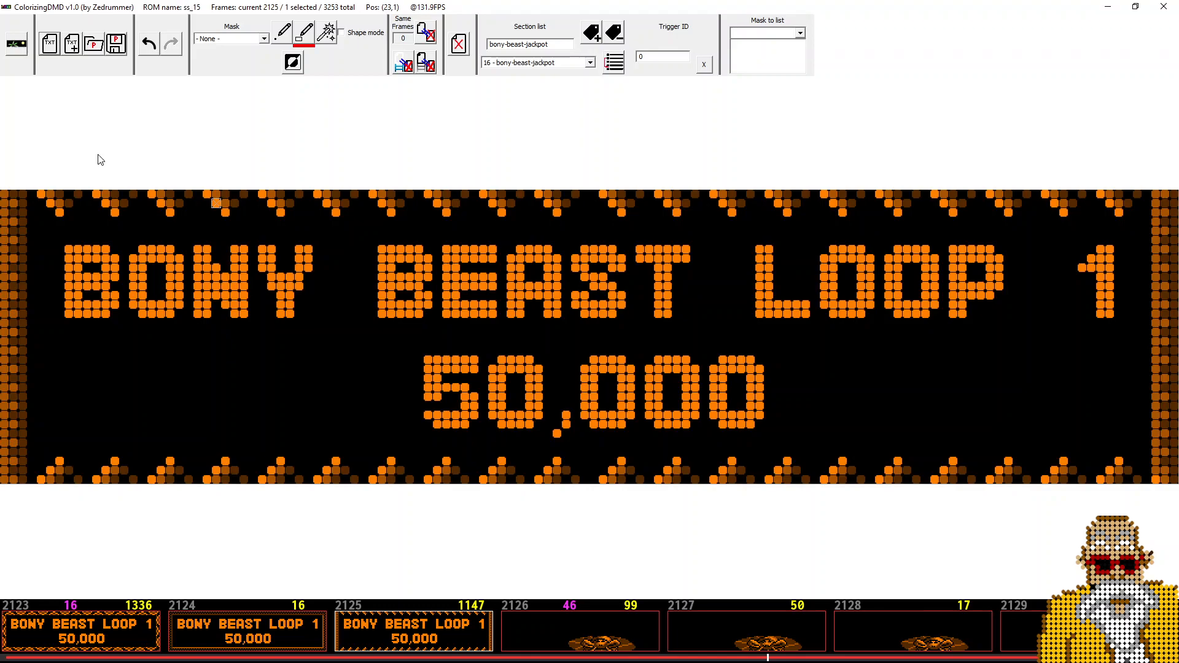
pyautogui.click(306, 37)
pyautogui.click(261, 39)
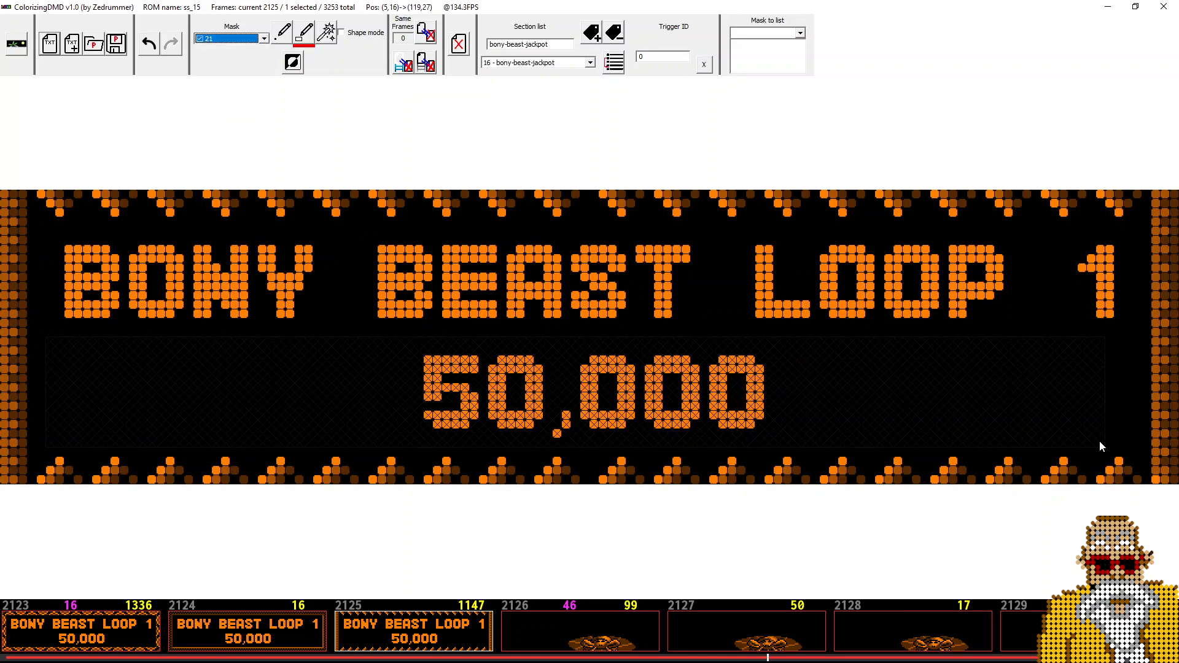
pyautogui.moveTo(1100, 440); pyautogui.dragTo(1122, 443)
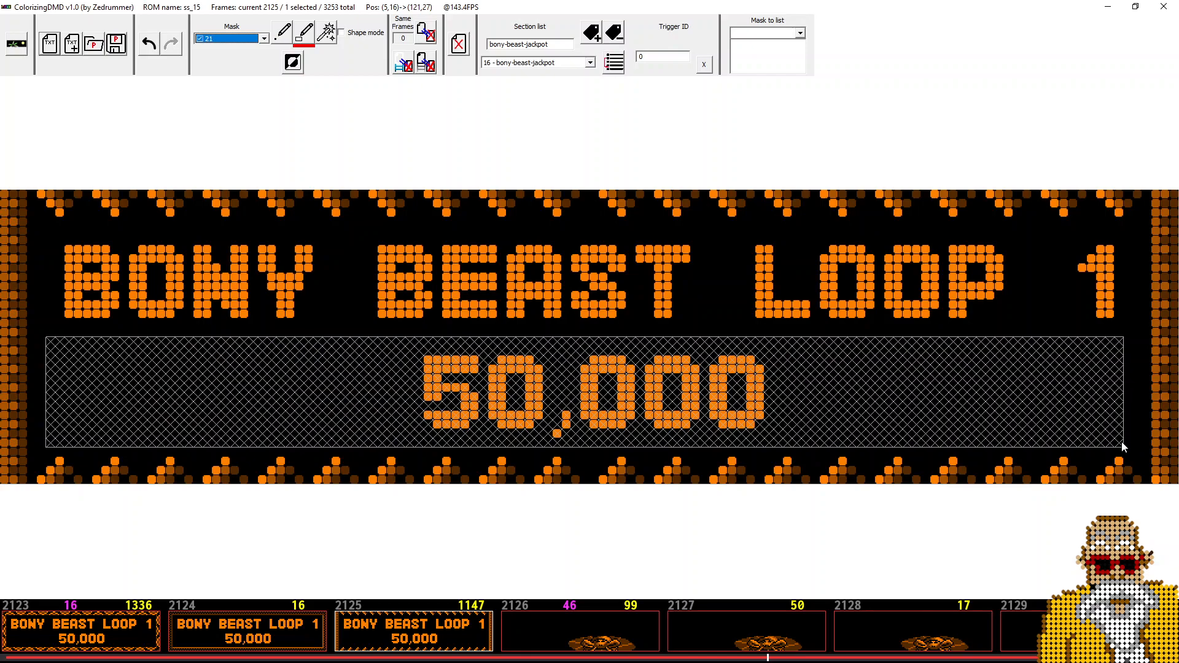
pyautogui.moveTo(1123, 447); pyautogui.dragTo(1123, 447)
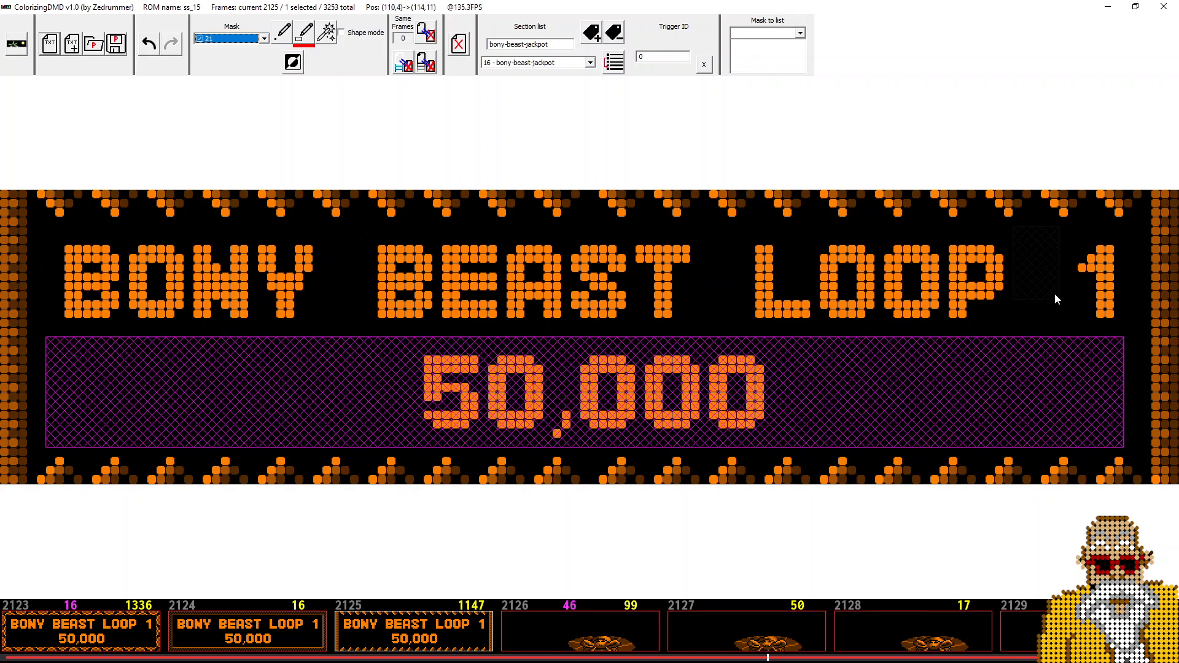
pyautogui.moveTo(1013, 227); pyautogui.dragTo(1124, 336)
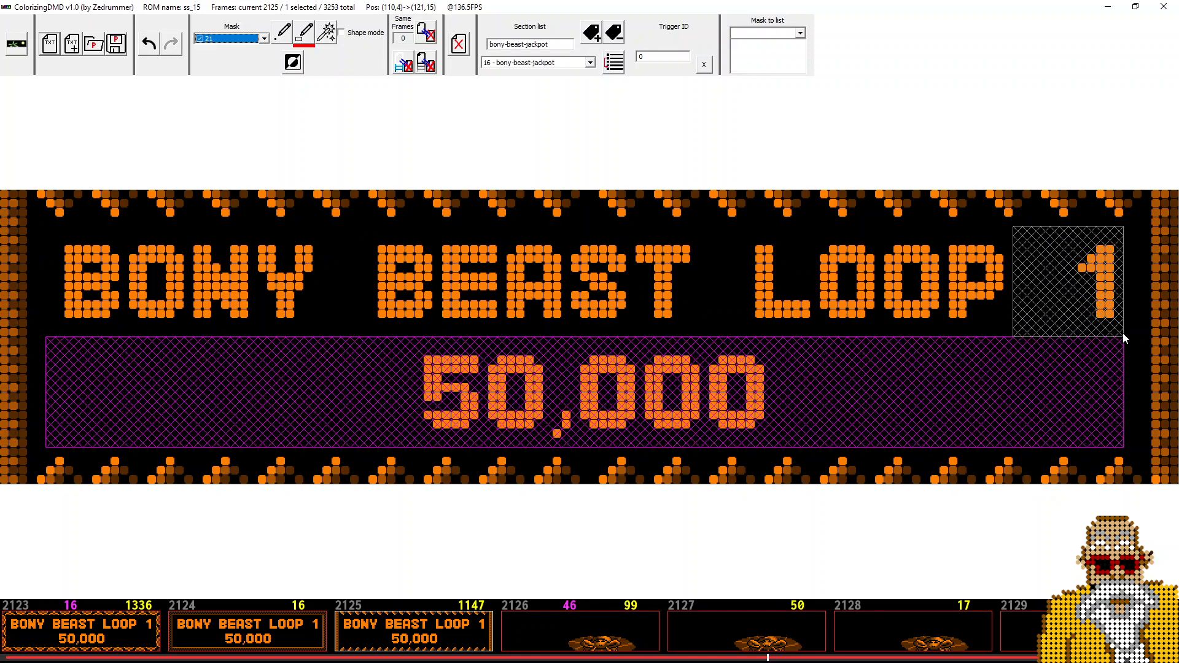
pyautogui.moveTo(1123, 334); pyautogui.dragTo(1137, 443)
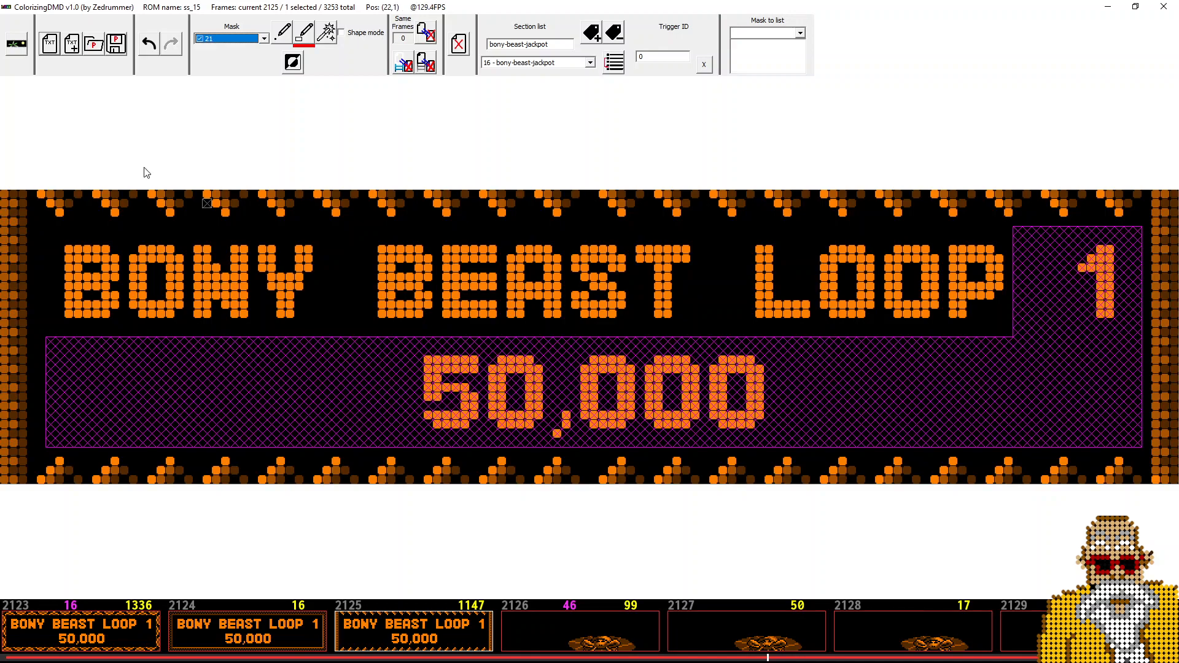
# Examine the colorized versions of frames 2125 and 2126, and return to the original view of frame 2125.
pyautogui.click(16, 44)
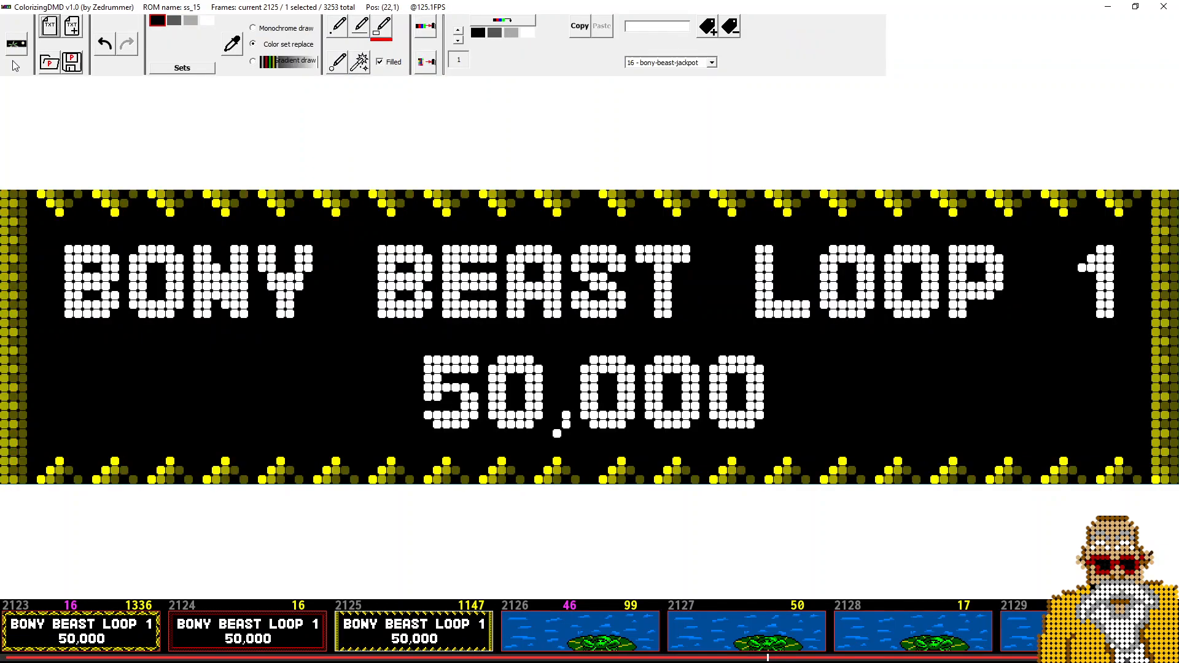
pyautogui.click(560, 626)
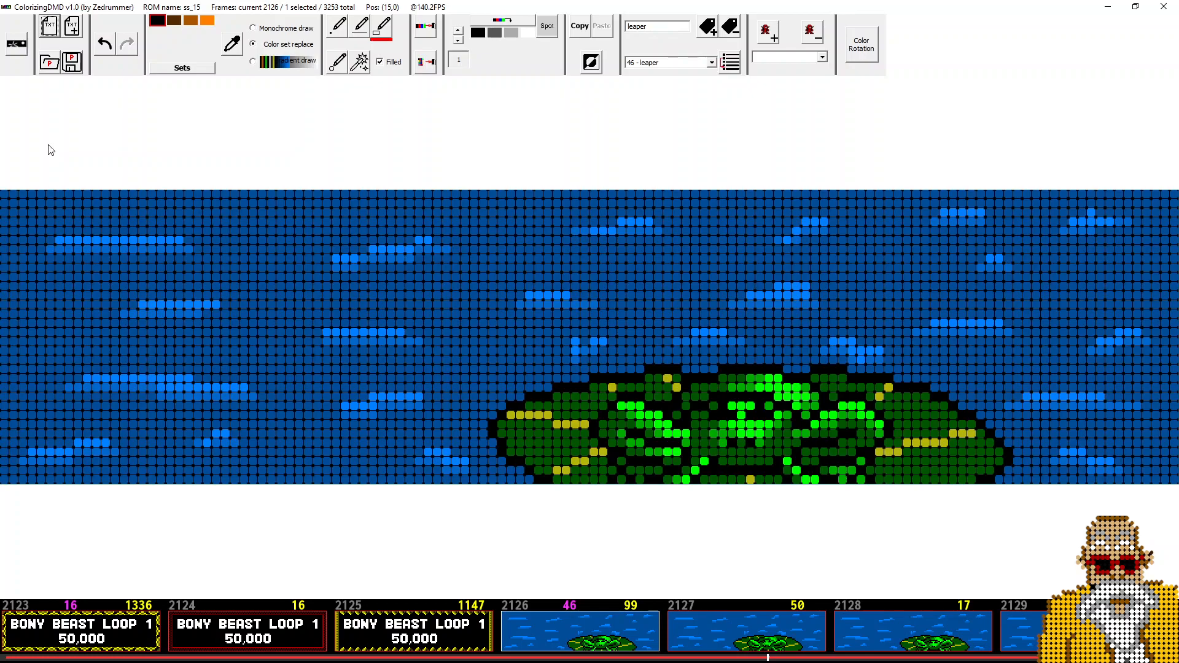
pyautogui.click(16, 44)
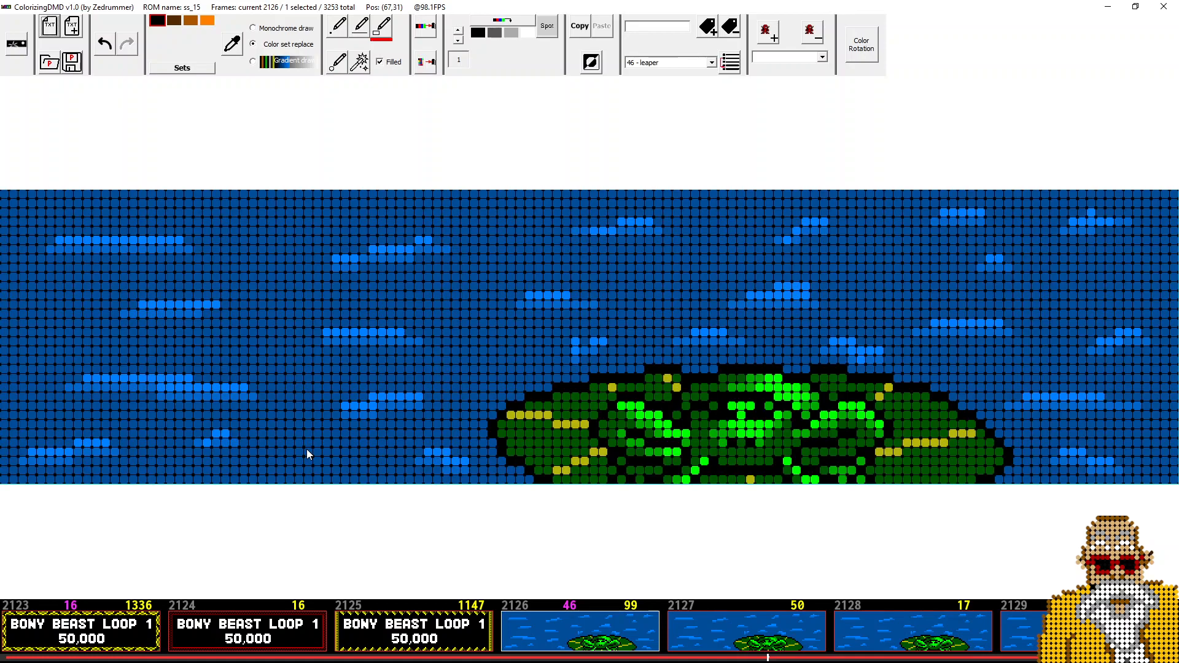
pyautogui.click(430, 637)
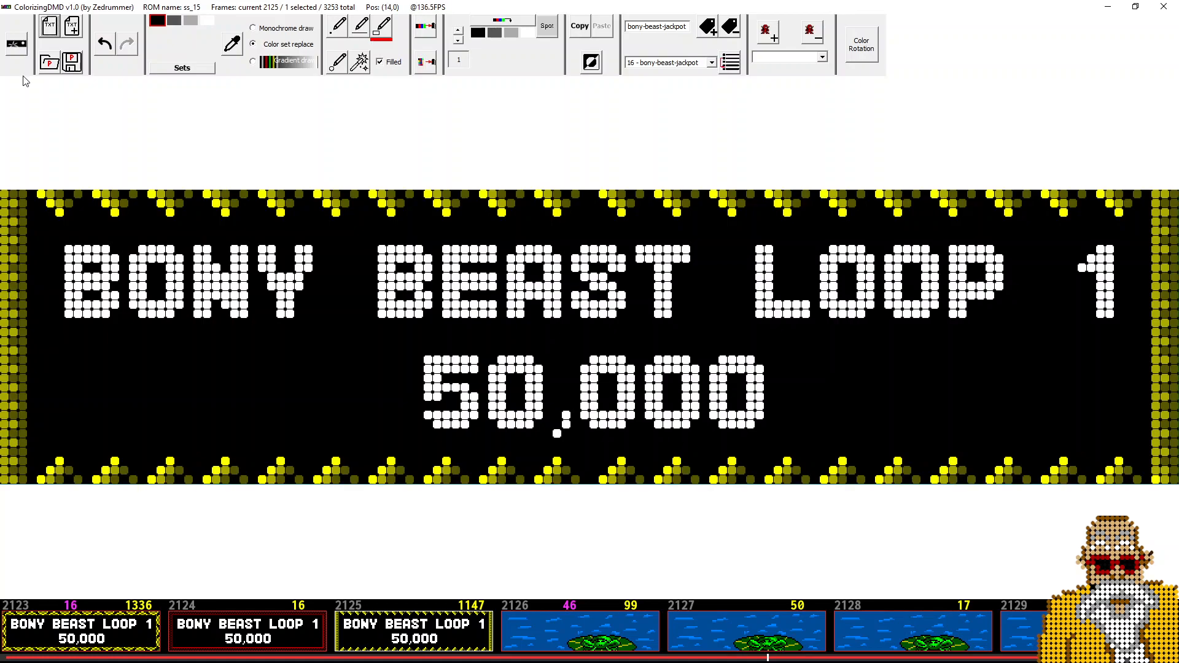
pyautogui.click(16, 45)
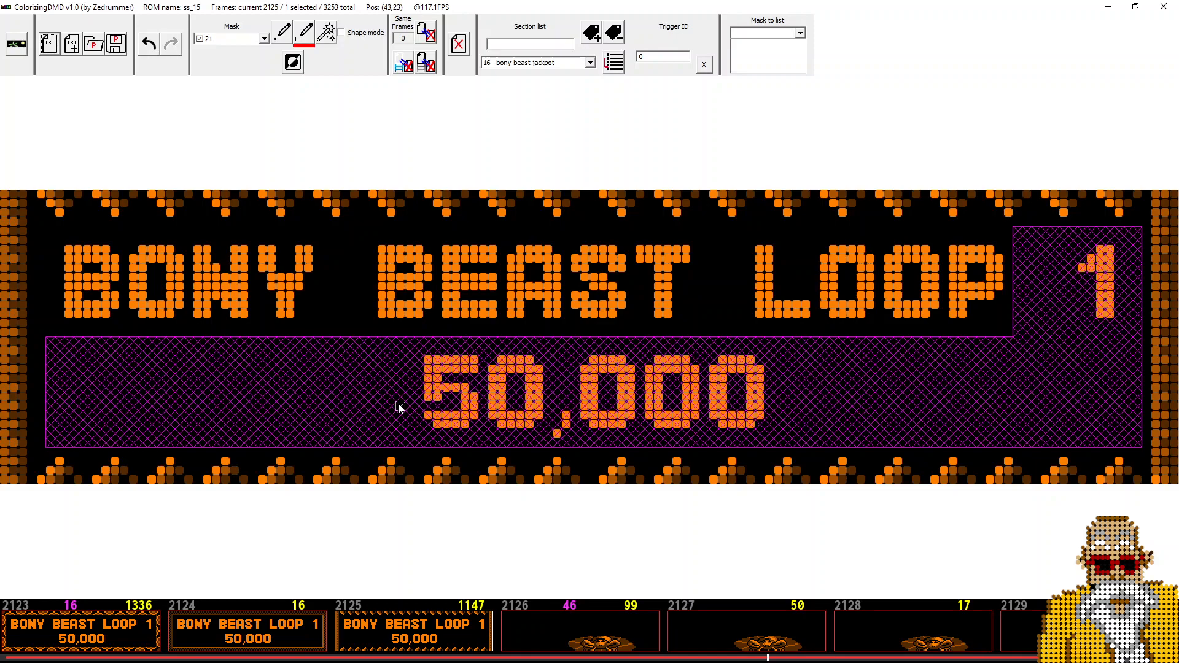
# Review the original "BONY BEAST LOOP" frames from 2123 to 2125 with their comparison masks.
pyautogui.click(154, 641)
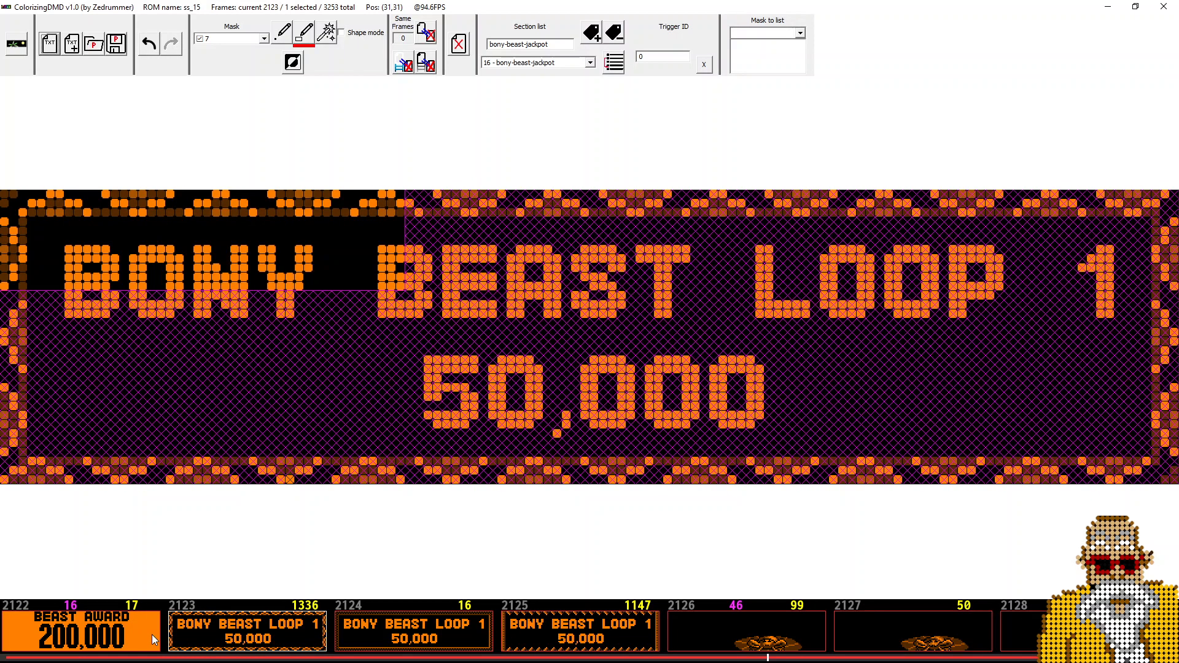
pyautogui.press('Right')
pyautogui.press('Right')
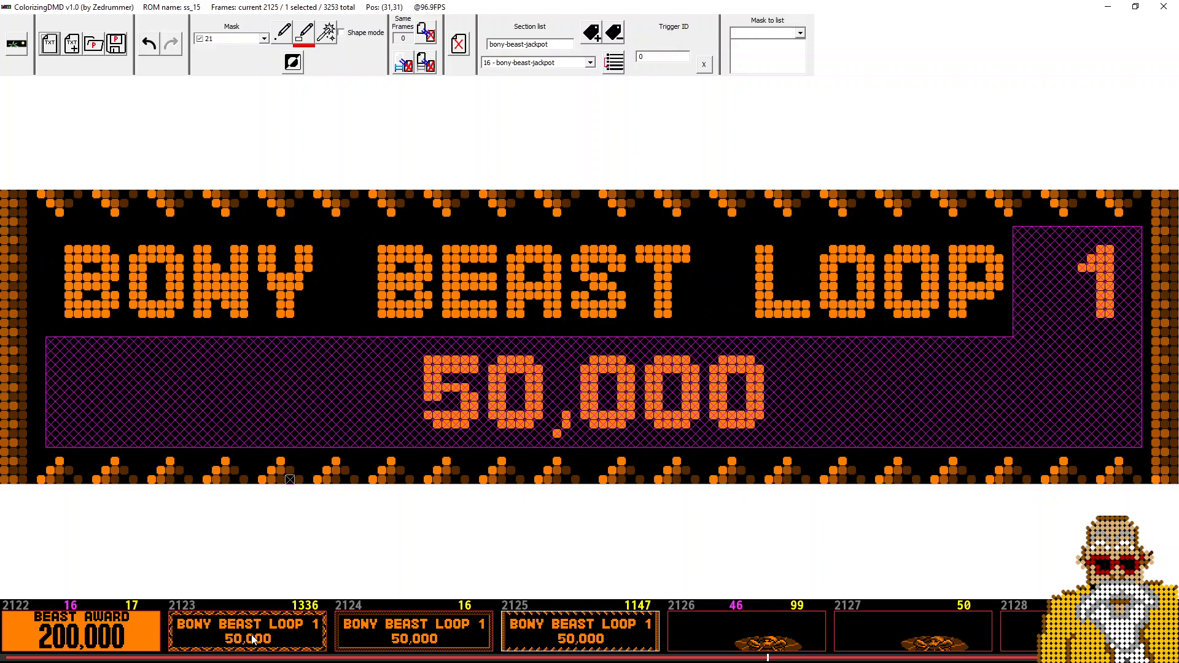
# Try masks 2 and 4 on frame 2125, and settle on mask 7 for it.
pyautogui.click(266, 41)
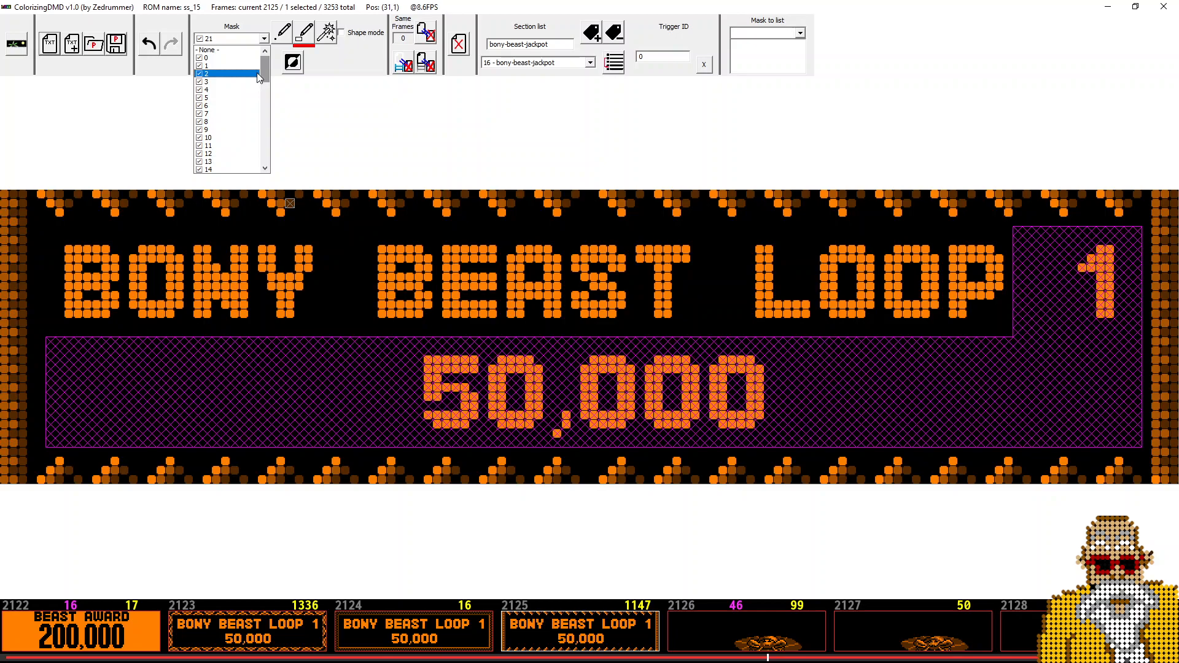
pyautogui.click(258, 74)
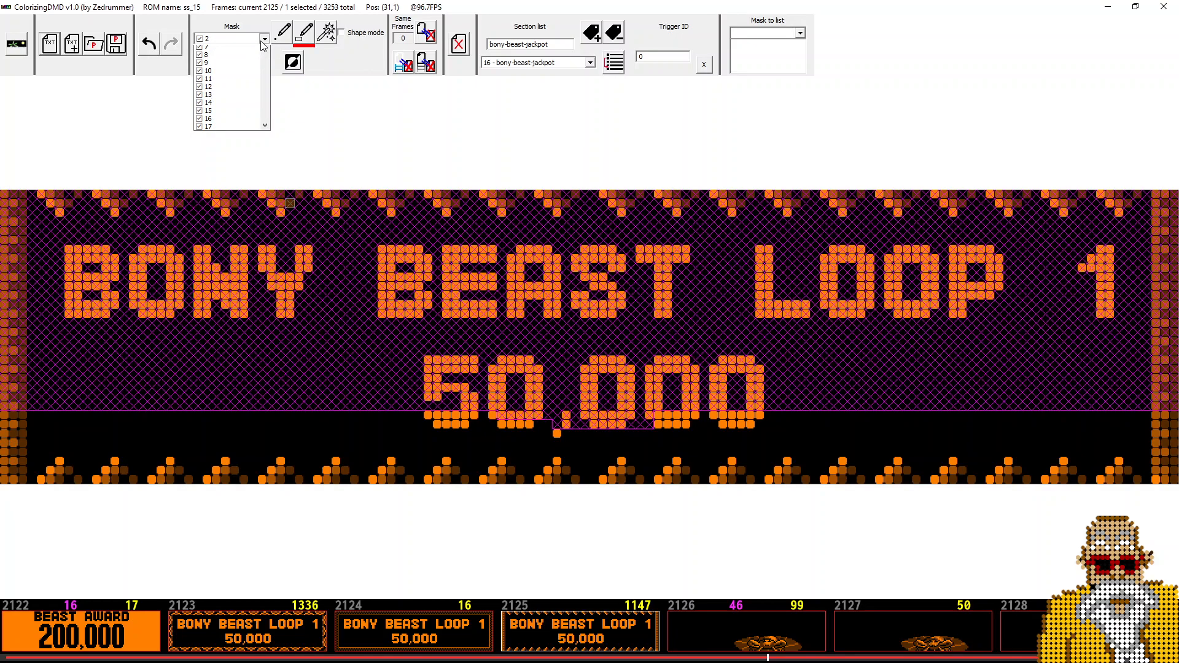
pyautogui.click(256, 66)
pyautogui.click(260, 41)
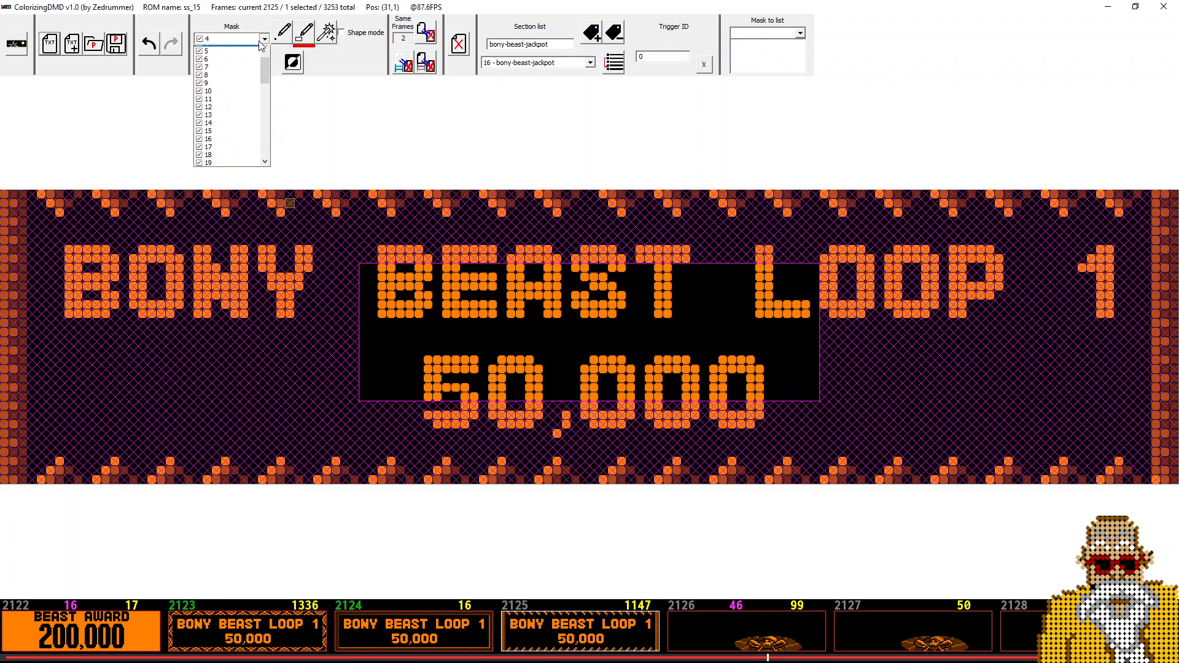
pyautogui.click(207, 66)
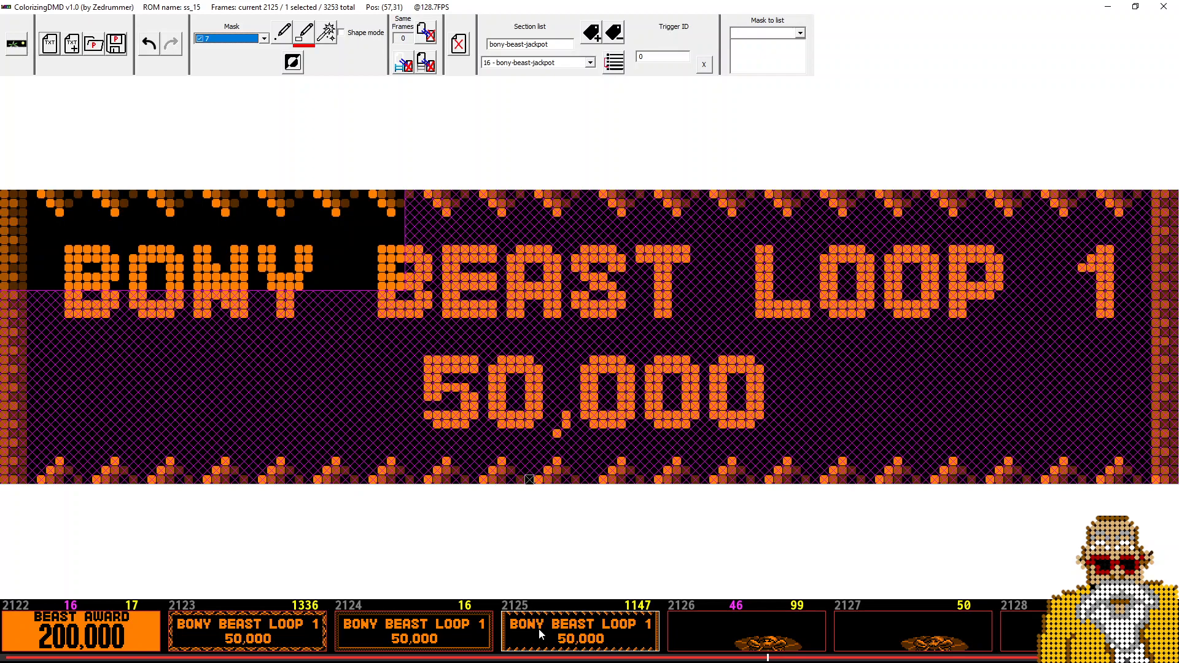
# View frames 2126 and 2125, and compare the original and colorized versions of leaper frame 2139.
pyautogui.click(718, 624)
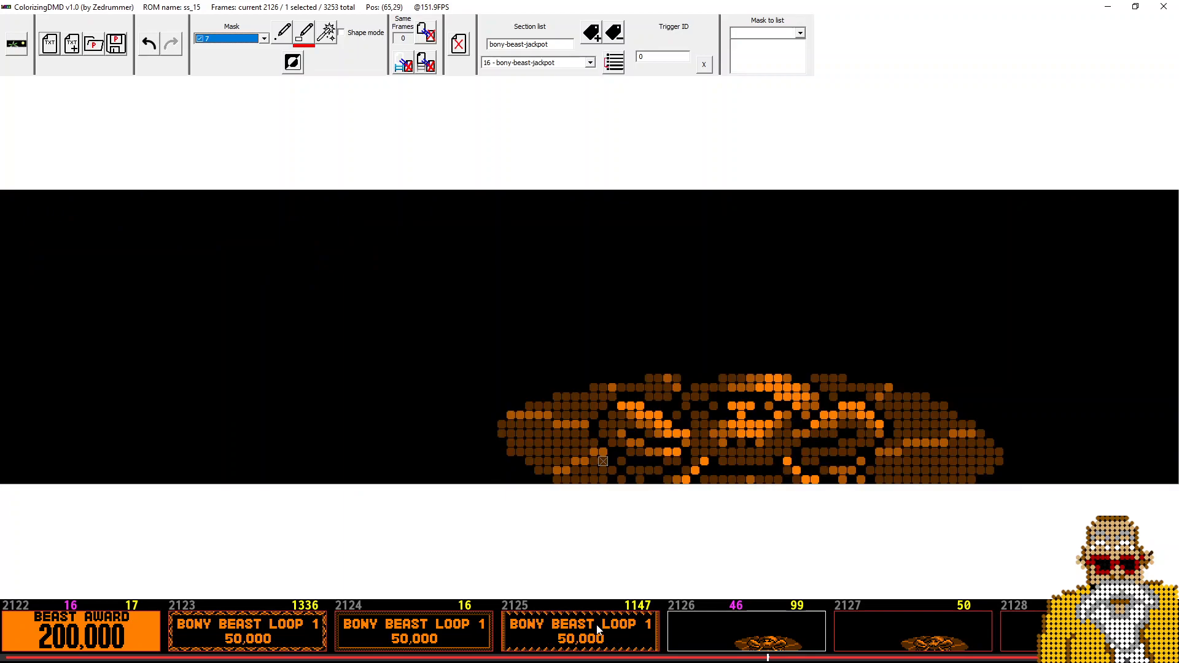
pyautogui.click(598, 630)
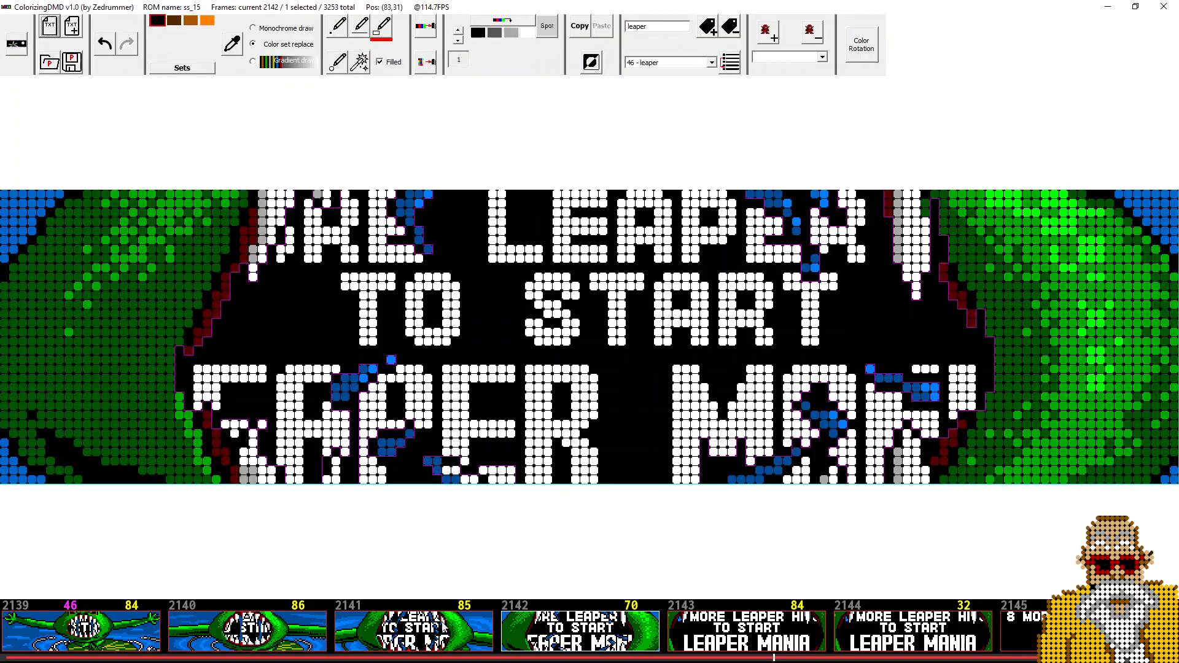
pyautogui.press('Left')
pyautogui.hotkey('ctrl', 'd')
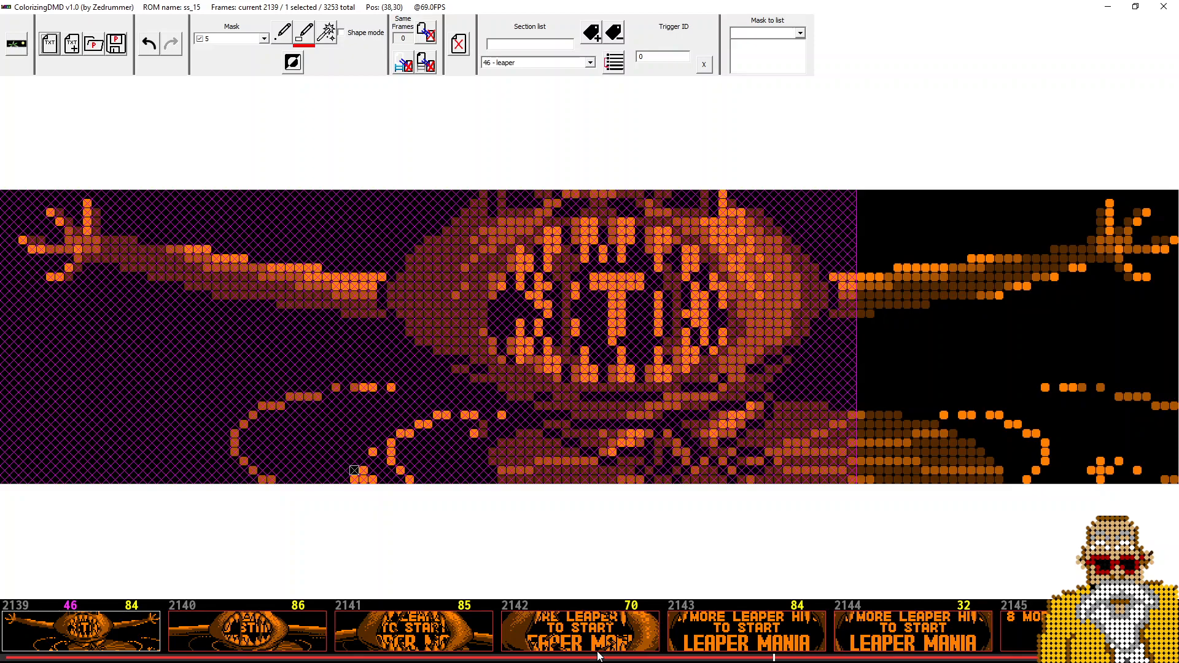
pyautogui.click(22, 46)
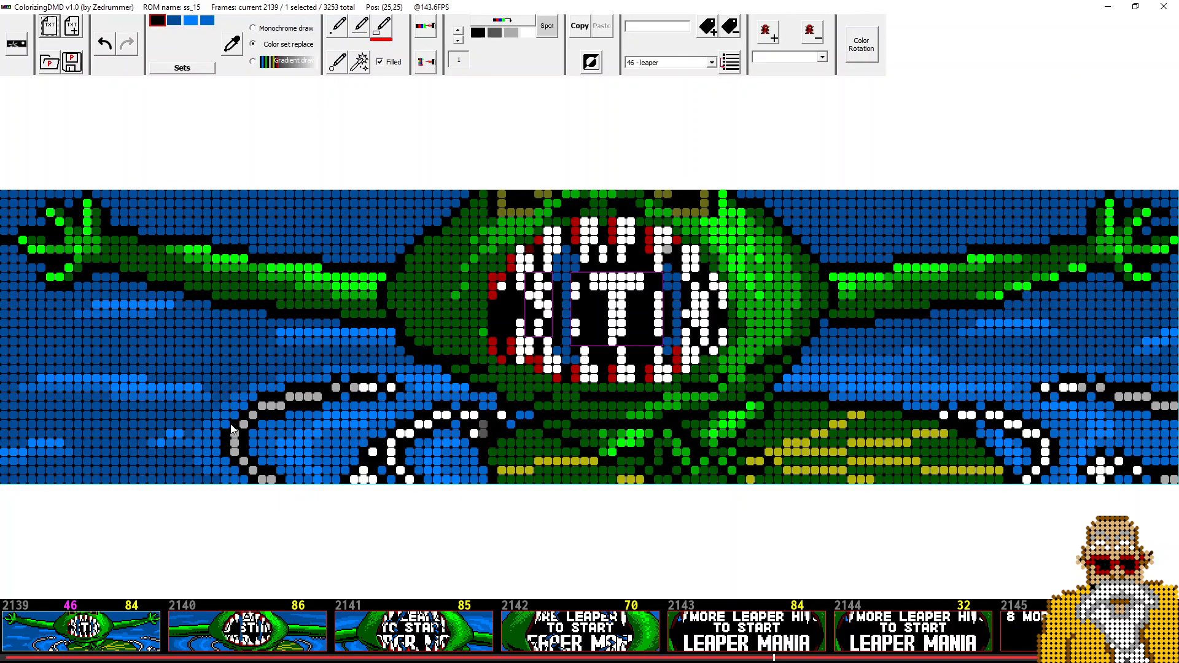